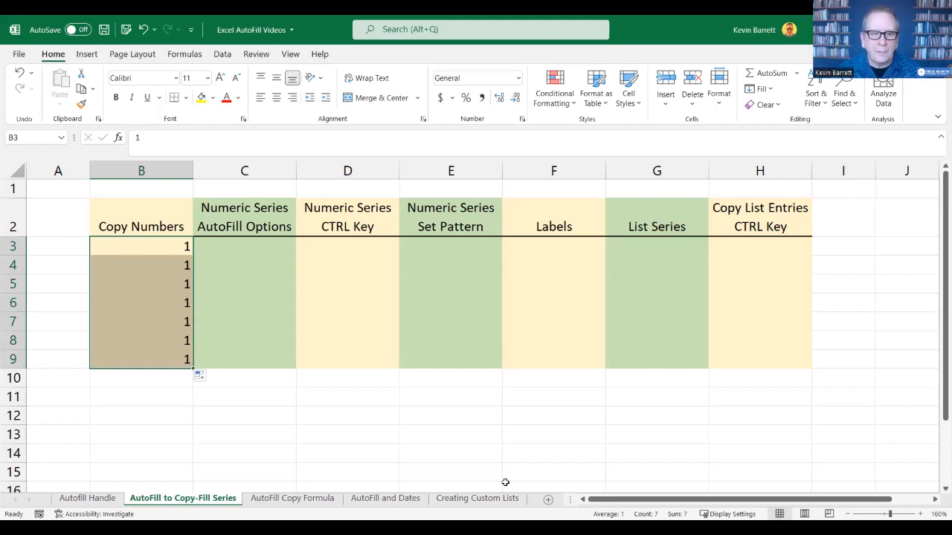
- Enter 1 in C3 under the AutoFill Options heading and AutoFill it down through C9
{"action": "left_click", "coordinate": [255, 245]}
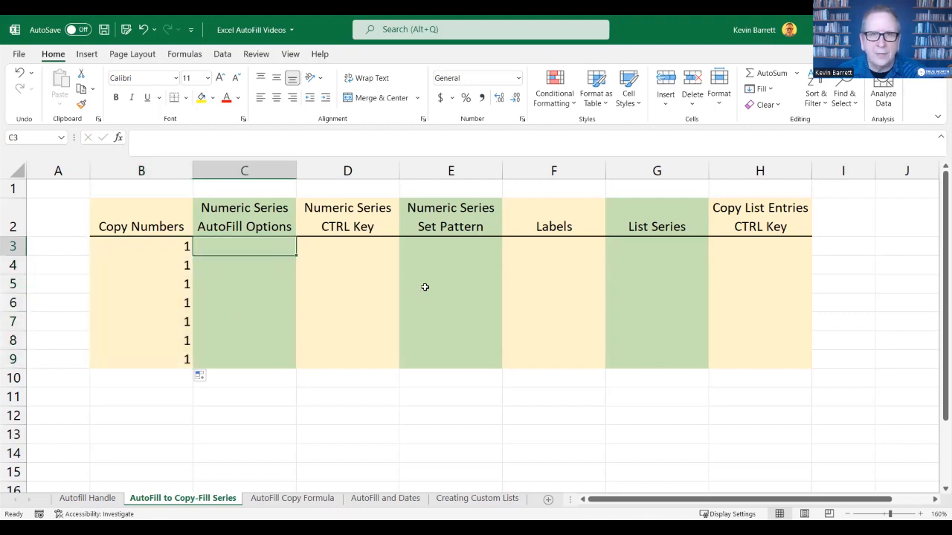
{"action": "type", "text": "1"}
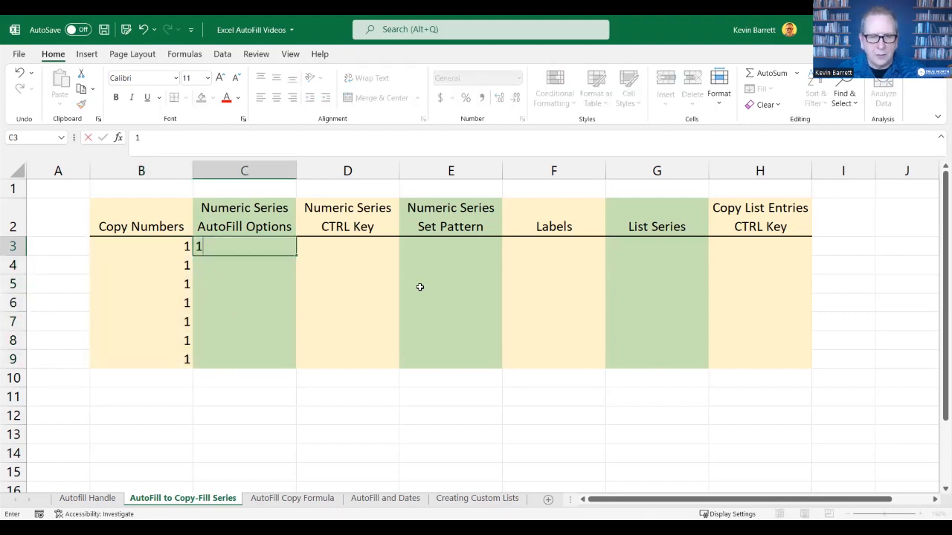
{"action": "key", "text": "Return"}
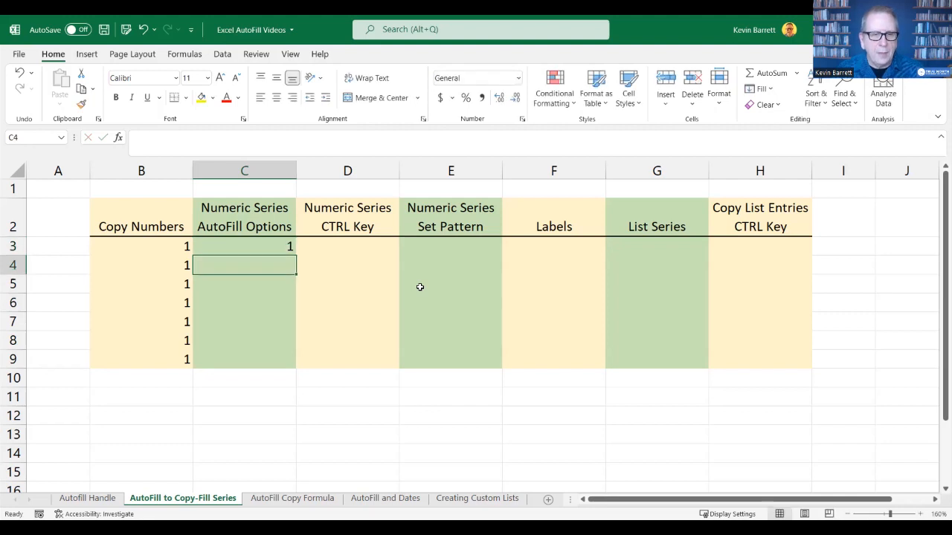
{"action": "left_click", "coordinate": [276, 245]}
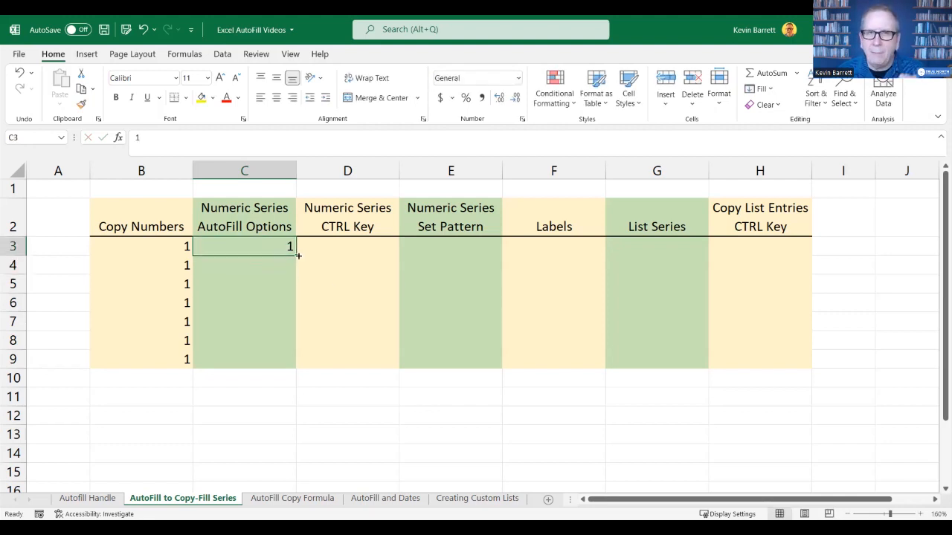
{"action": "left_click_drag", "start_coordinate": [297, 255], "coordinate": [295, 368]}
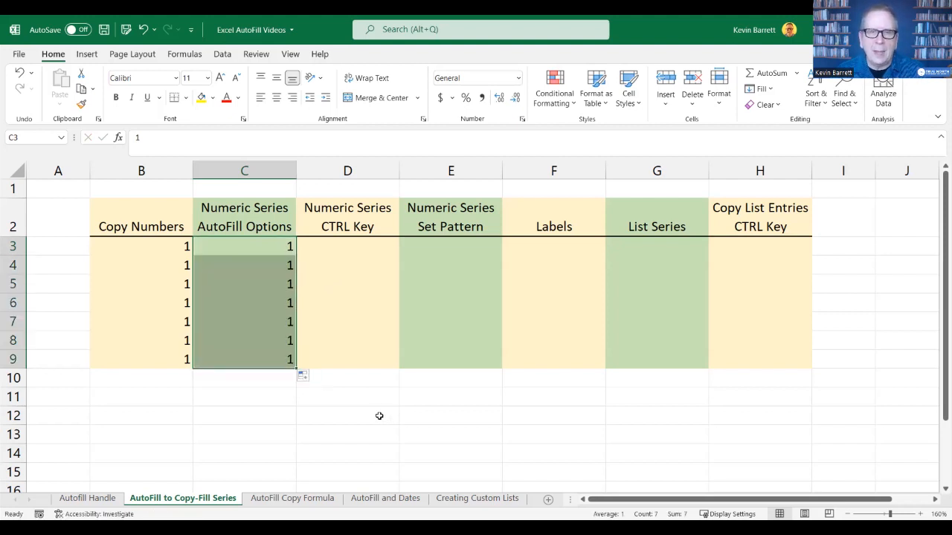
- Switch the AutoFill option for C3:C9 to Fill Series
{"action": "left_click", "coordinate": [304, 377]}
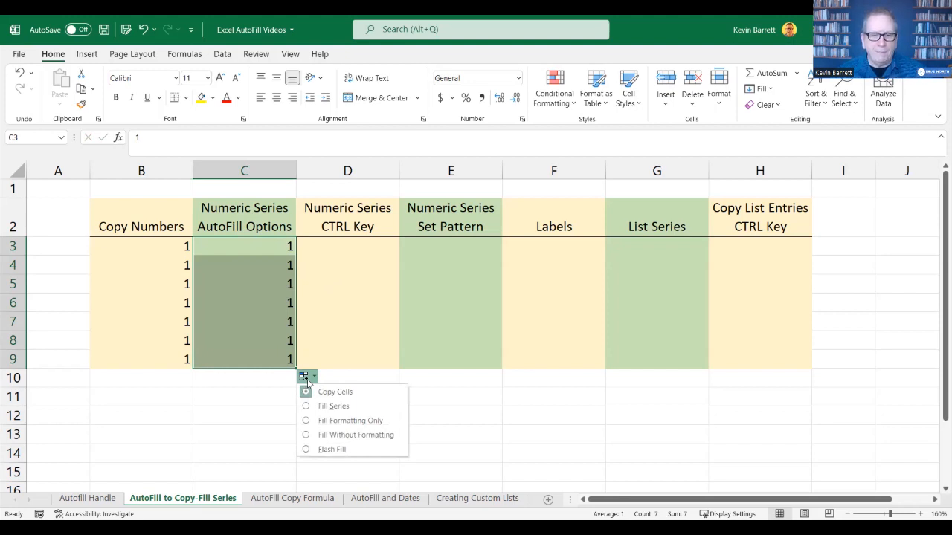
{"action": "left_click", "coordinate": [345, 408]}
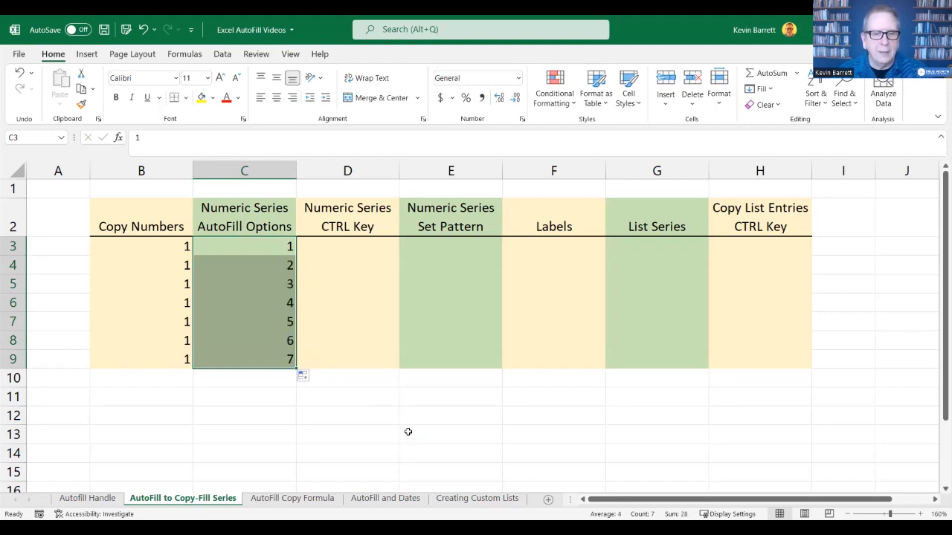
{"action": "left_click", "coordinate": [405, 431]}
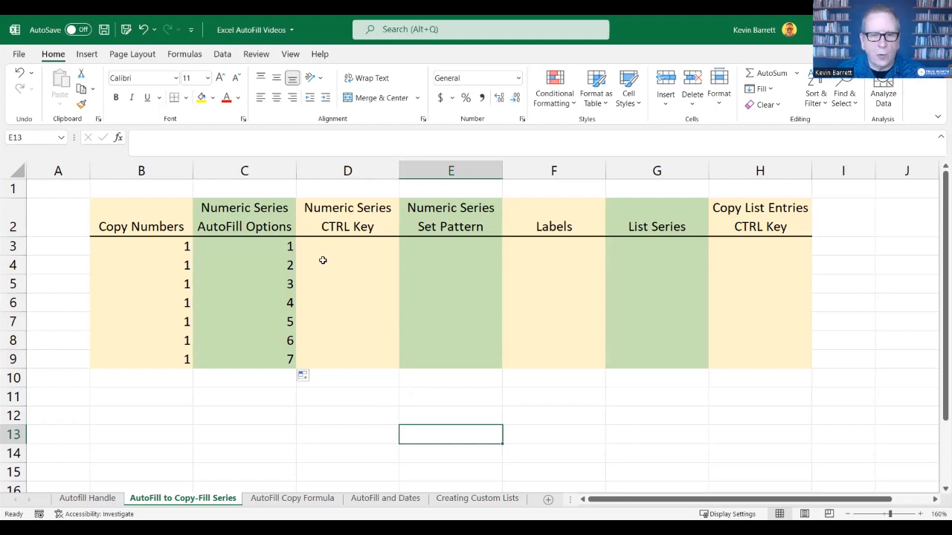
- Enter 1 in D3 and AutoFill it as an incrementing number series down through D9
{"action": "left_click", "coordinate": [363, 246]}
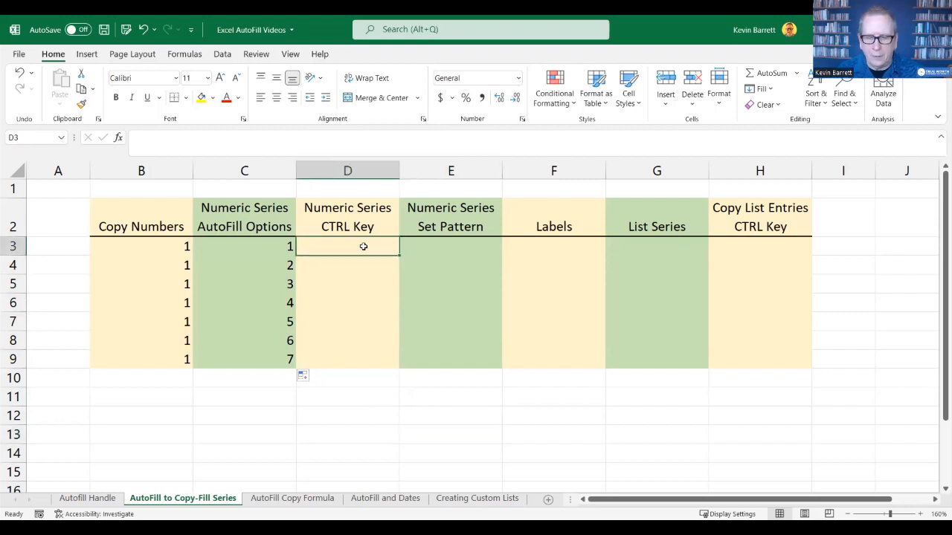
{"action": "type", "text": "1"}
{"action": "key", "text": "Return"}
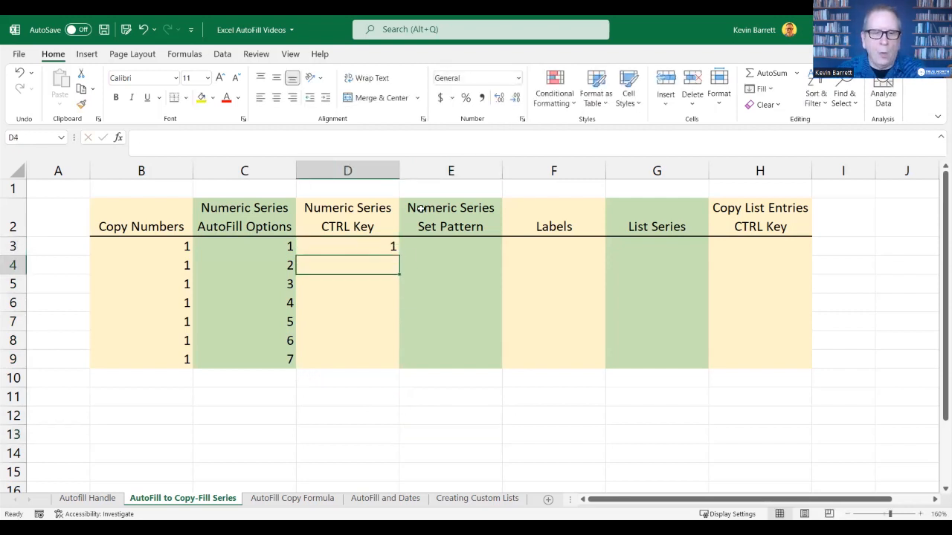
{"action": "left_click", "coordinate": [380, 248]}
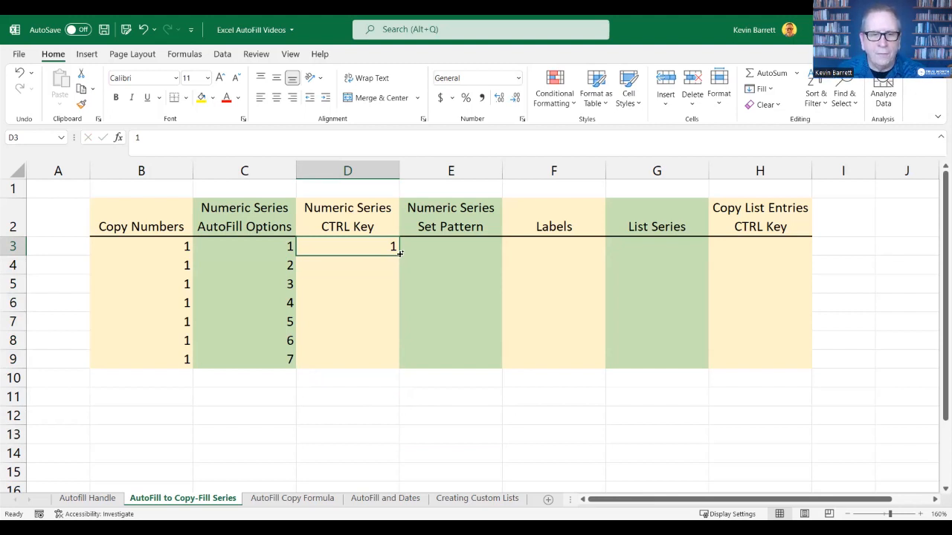
{"action": "left_click_drag", "start_coordinate": [399, 253], "coordinate": [400, 365]}
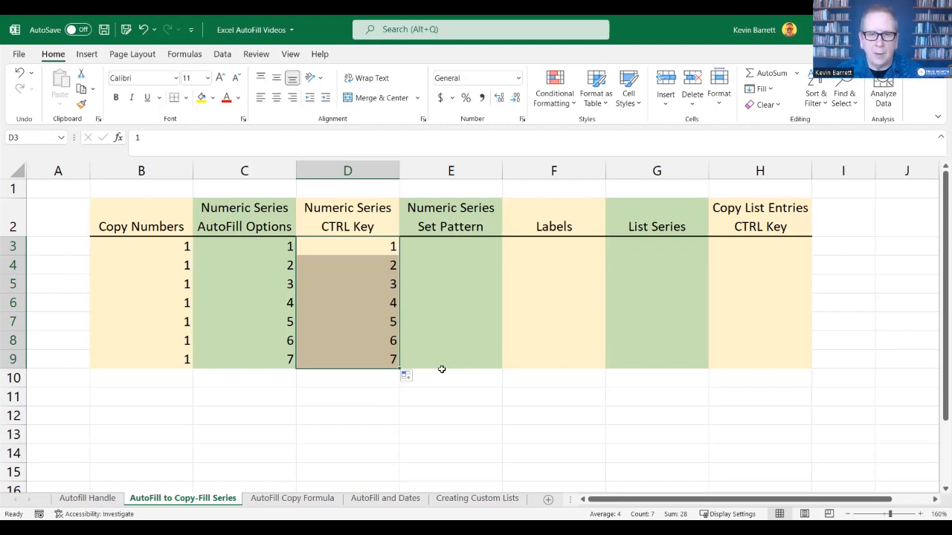
- Fill E3:E9 with a number series from the starting pattern 1 and 2, and clear the range
{"action": "left_click", "coordinate": [479, 245]}
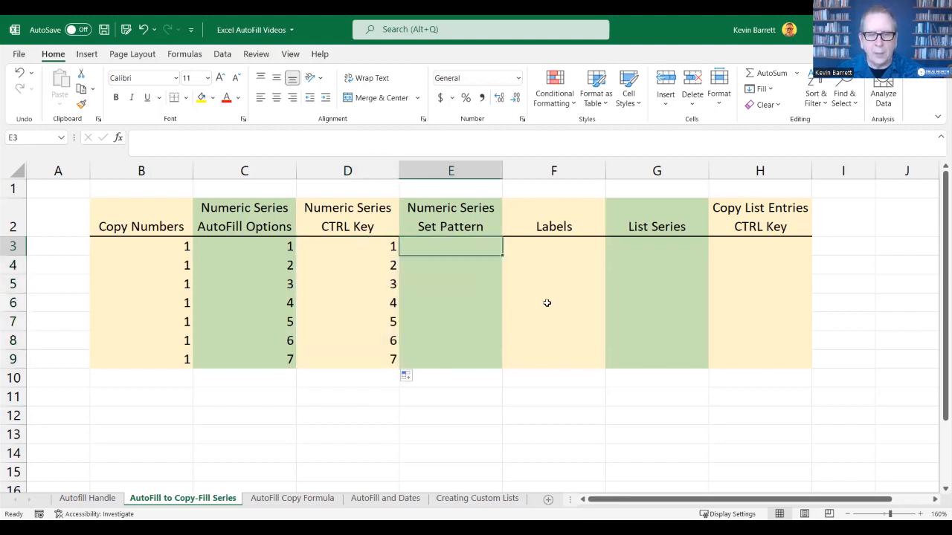
{"action": "type", "text": "1"}
{"action": "key", "text": "Return"}
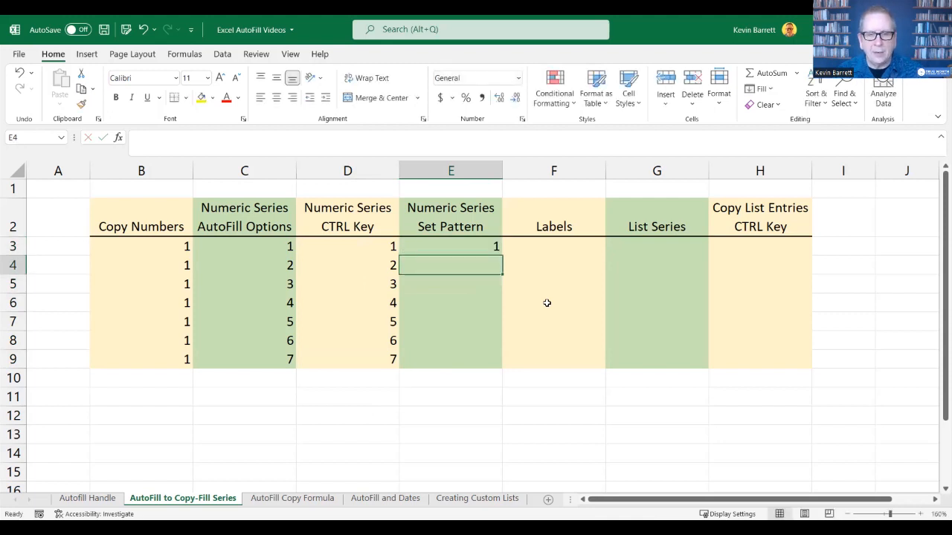
{"action": "type", "text": "2"}
{"action": "key", "text": "Return"}
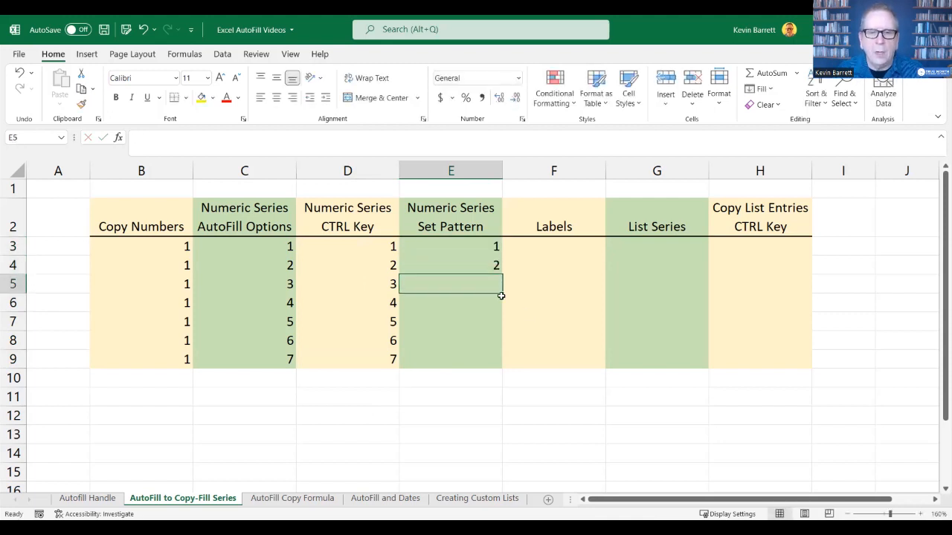
{"action": "left_click_drag", "start_coordinate": [482, 247], "coordinate": [482, 270]}
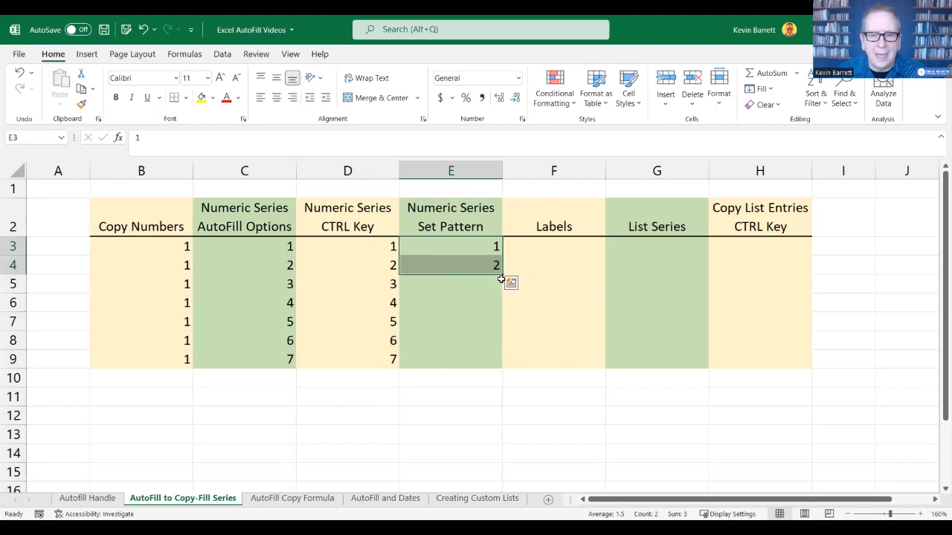
{"action": "left_click_drag", "start_coordinate": [502, 275], "coordinate": [495, 364]}
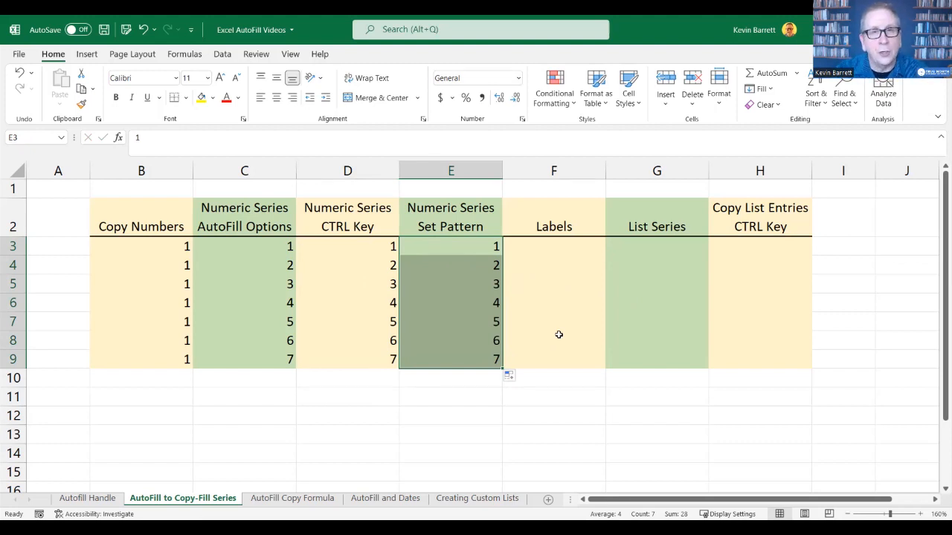
{"action": "key", "text": "Delete"}
- Enter 30 in E3 and 60 in E4, and AutoFill that pattern down through E9
{"action": "left_click", "coordinate": [469, 244]}
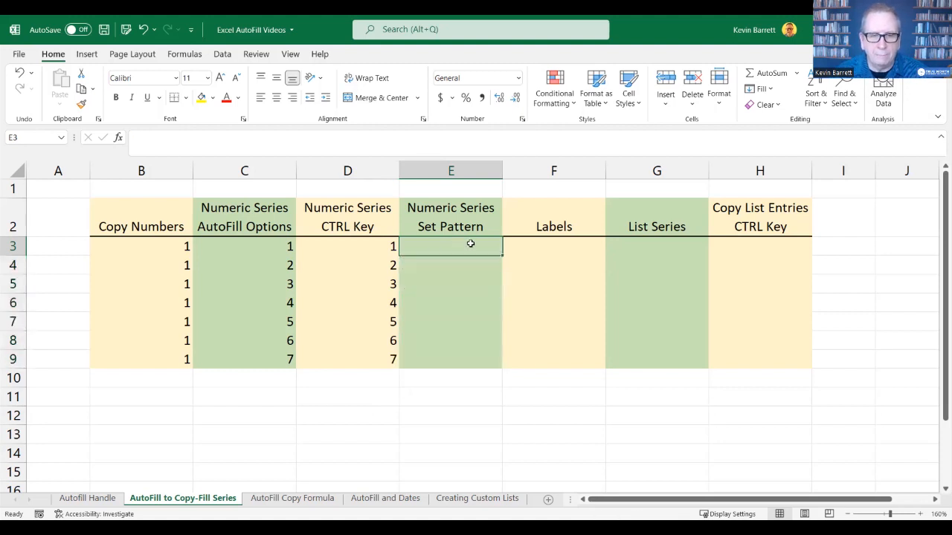
{"action": "type", "text": "30"}
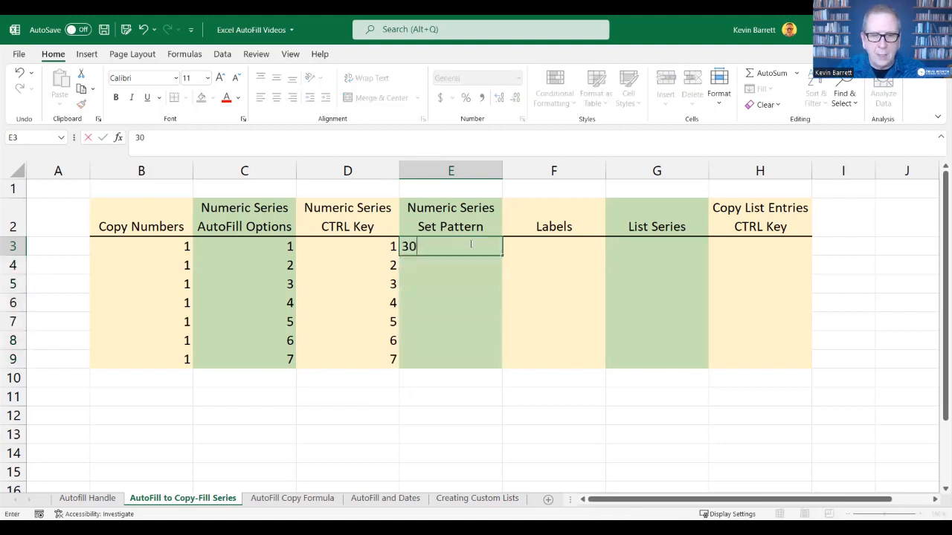
{"action": "key", "text": "Return"}
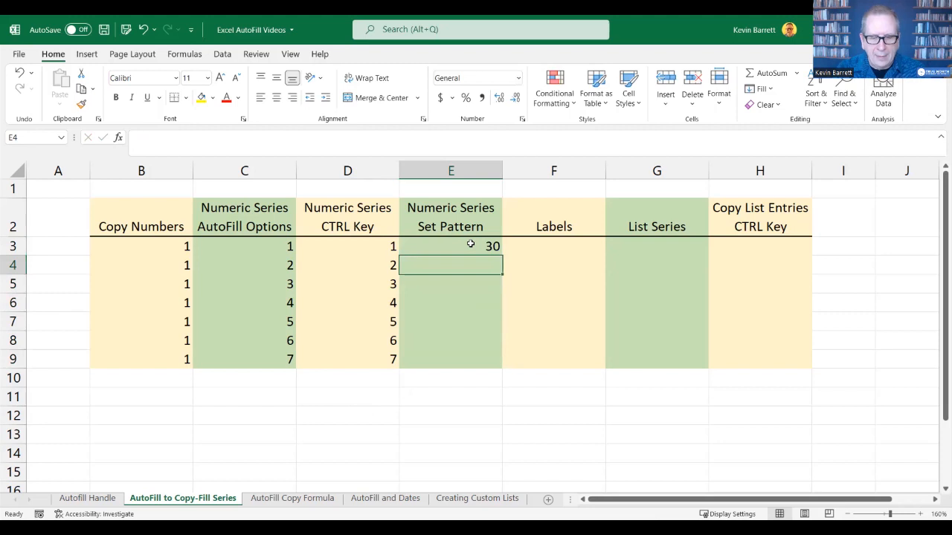
{"action": "type", "text": "60"}
{"action": "key", "text": "Return"}
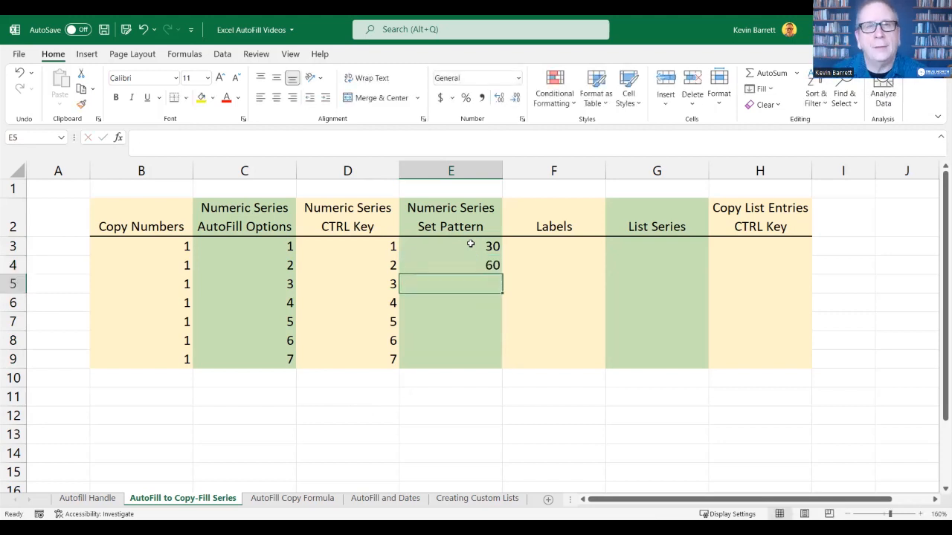
{"action": "left_click_drag", "start_coordinate": [480, 246], "coordinate": [503, 303]}
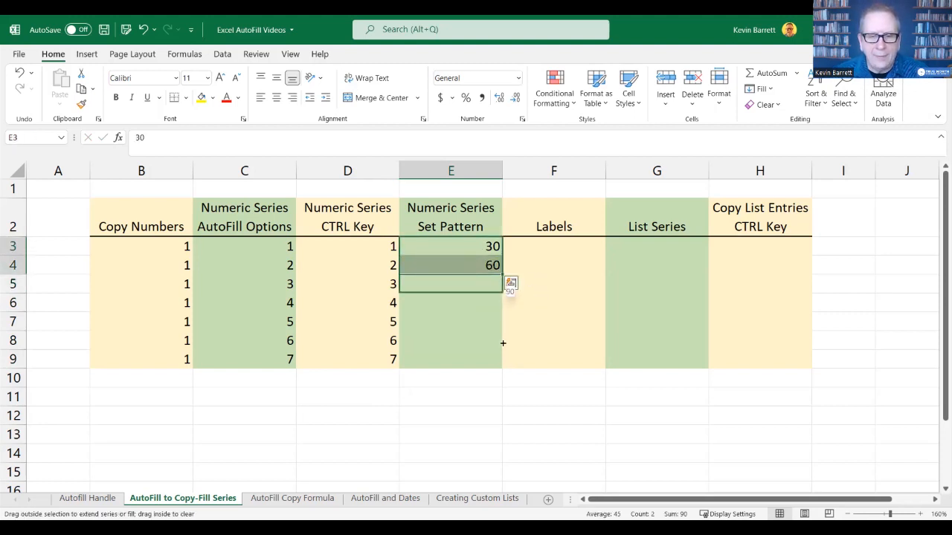
{"action": "left_click_drag", "start_coordinate": [503, 343], "coordinate": [503, 366]}
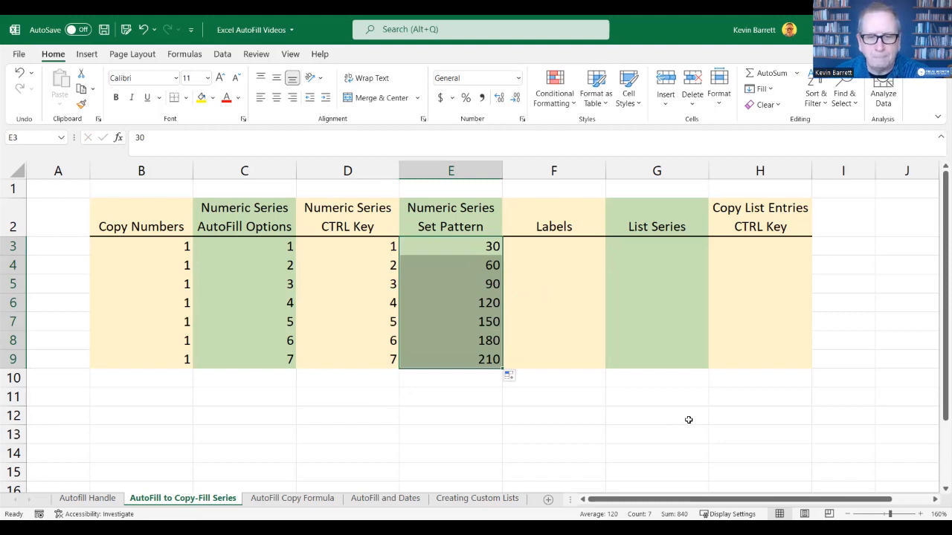
- Enter a person's first name in F3 under Labels and copy it down through F9 with AutoFill
{"action": "left_click", "coordinate": [571, 249]}
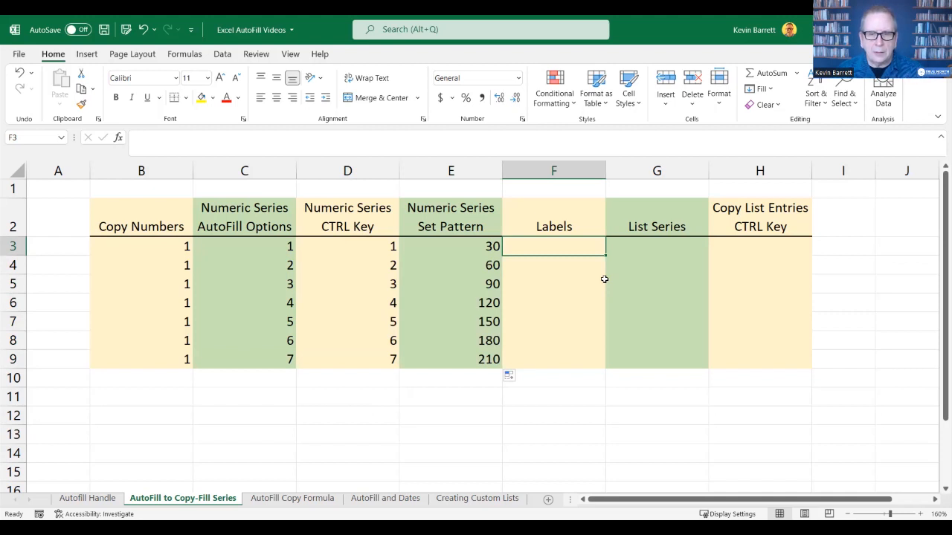
{"action": "type", "text": "Kevin"}
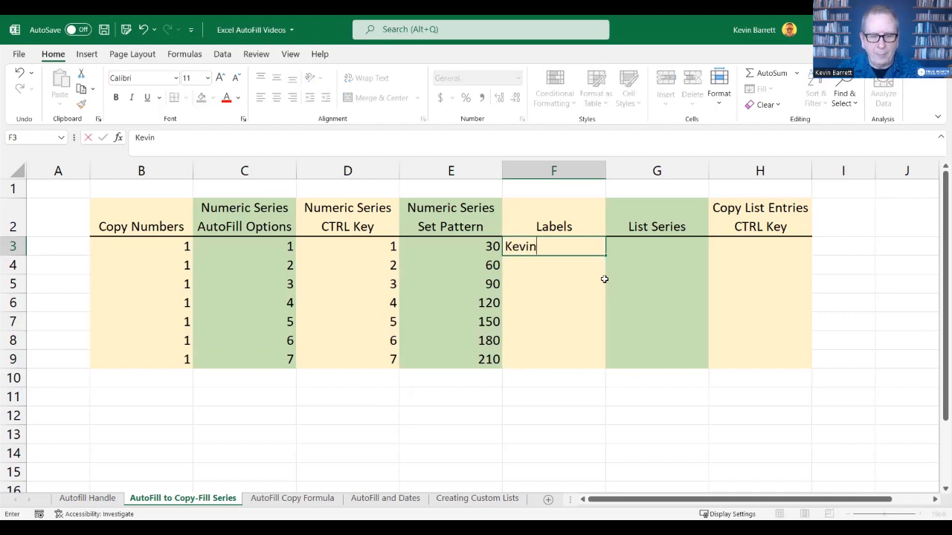
{"action": "key", "text": "Return"}
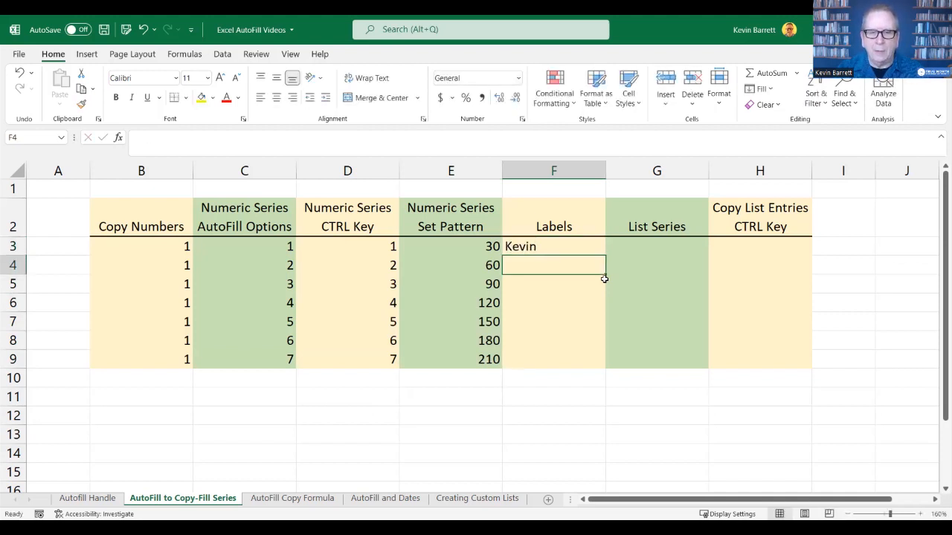
{"action": "left_click", "coordinate": [549, 245]}
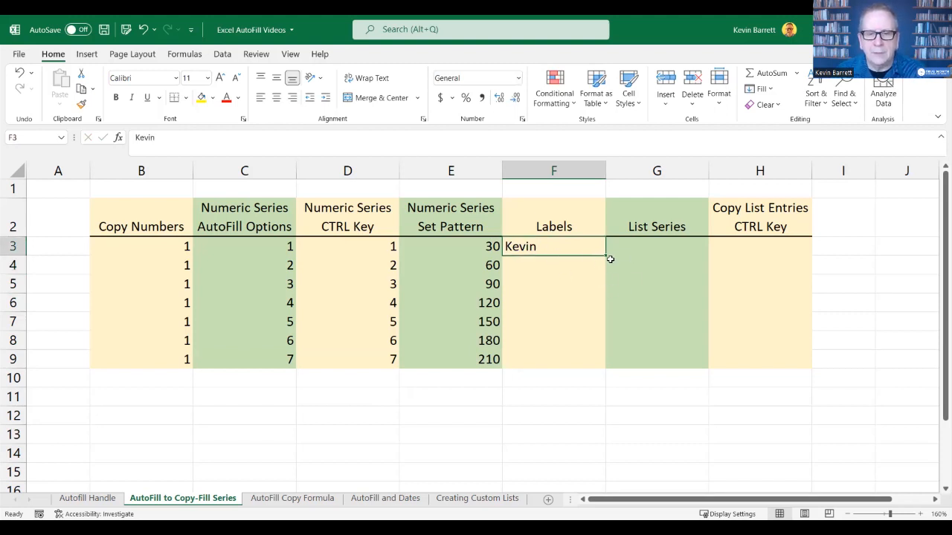
{"action": "left_click_drag", "start_coordinate": [607, 256], "coordinate": [606, 364]}
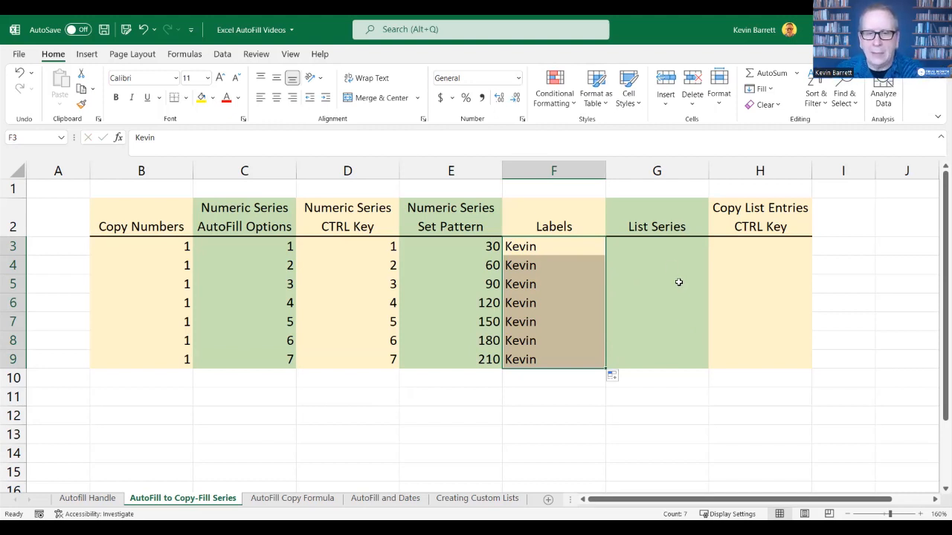
- Enter January in G3 under List Series and AutoFill the consecutive months down through G9
{"action": "left_click", "coordinate": [664, 246]}
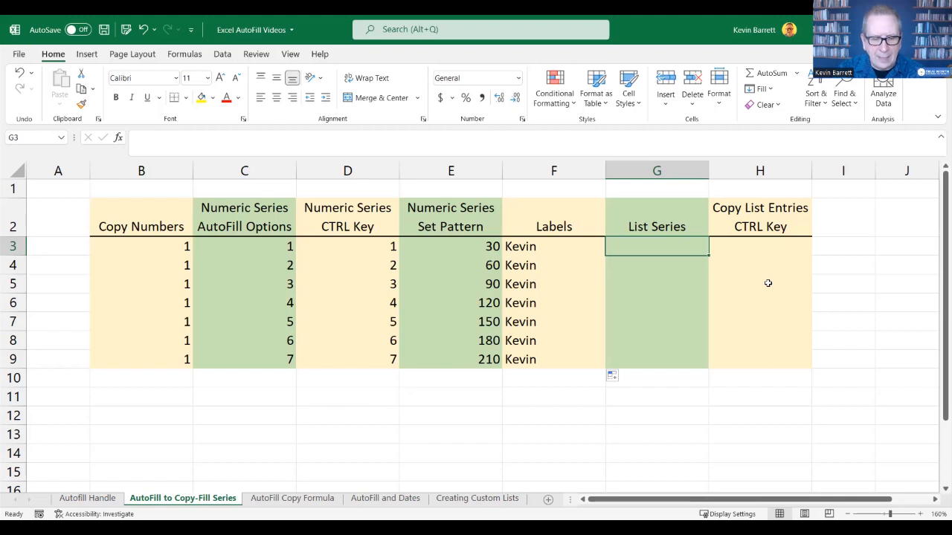
{"action": "type", "text": "Janu"}
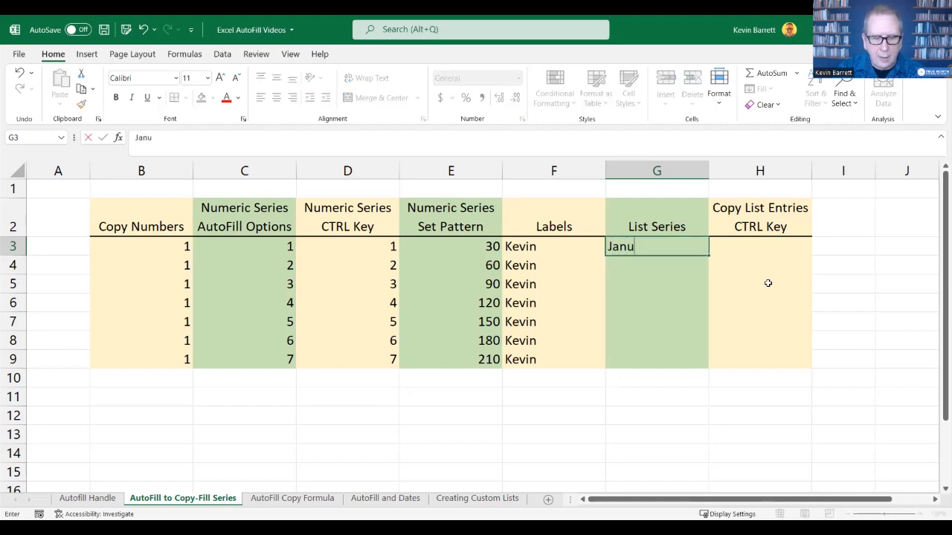
{"action": "type", "text": "ary"}
{"action": "key", "text": "Return"}
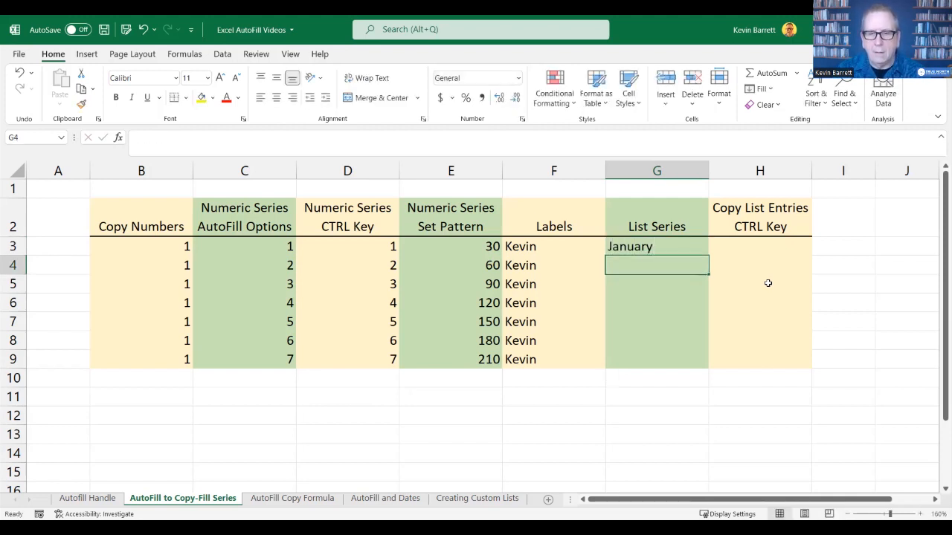
{"action": "left_click", "coordinate": [685, 248]}
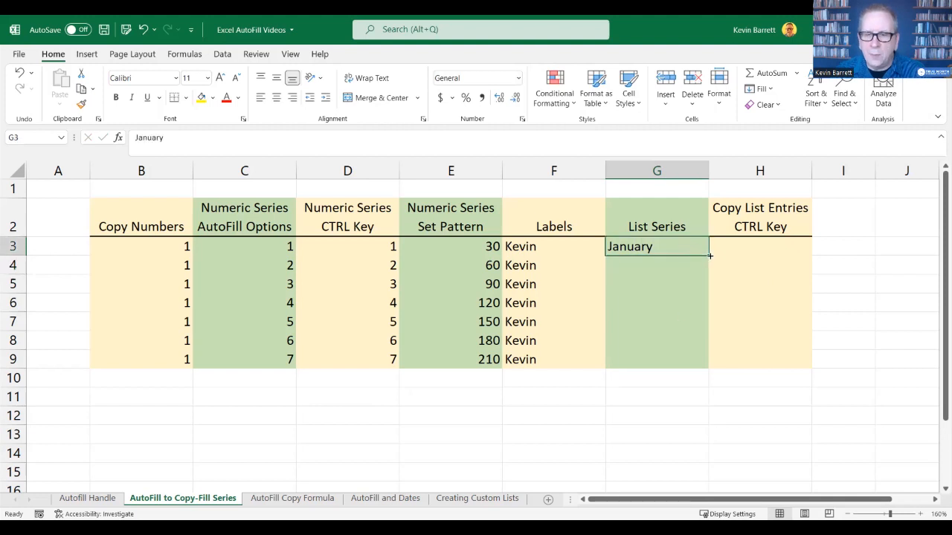
{"action": "left_click_drag", "start_coordinate": [710, 256], "coordinate": [710, 256]}
{"action": "left_click_drag", "start_coordinate": [713, 279], "coordinate": [712, 361]}
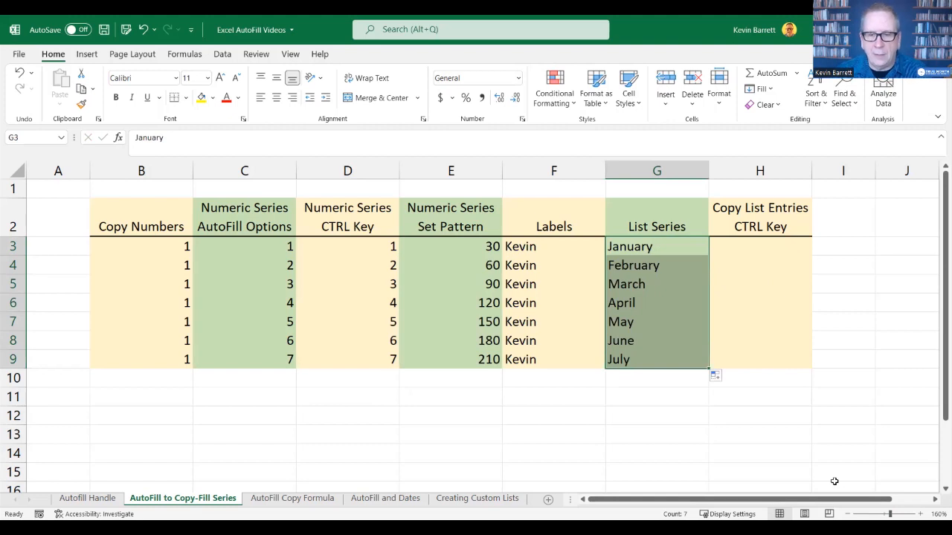
- Enter January in H3 and AutoFill it down through H9 as identical copies instead of a month series
{"action": "key", "text": "Right"}
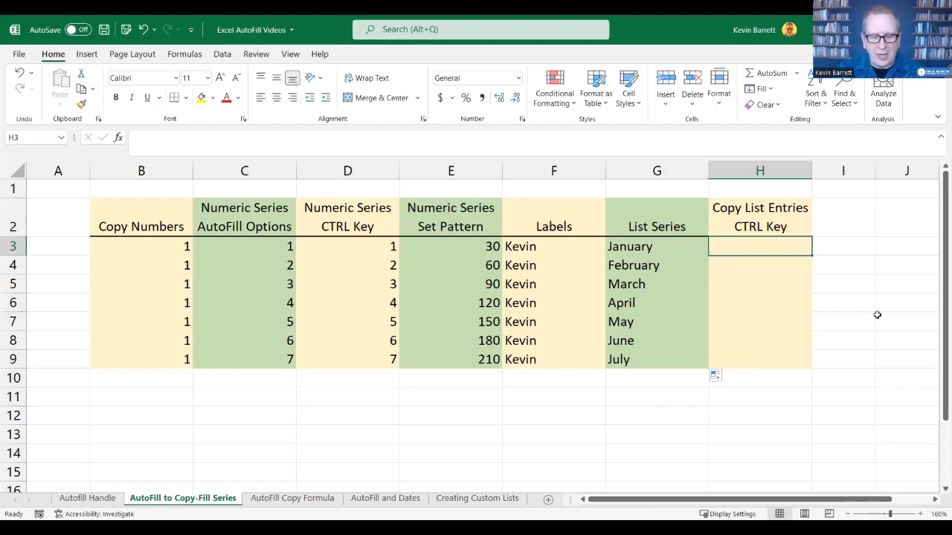
{"action": "type", "text": "Jan"}
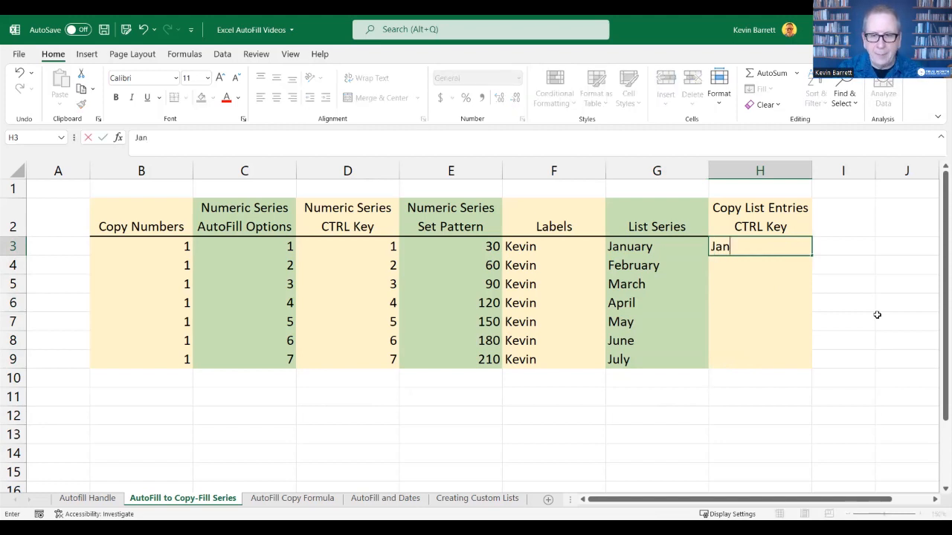
{"action": "type", "text": "uary"}
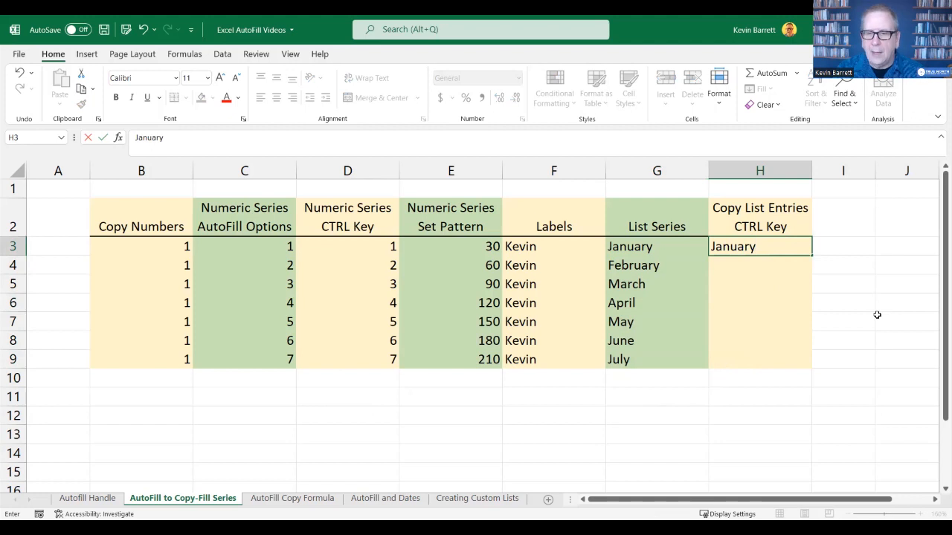
{"action": "key", "text": "Return"}
{"action": "left_click", "coordinate": [799, 249]}
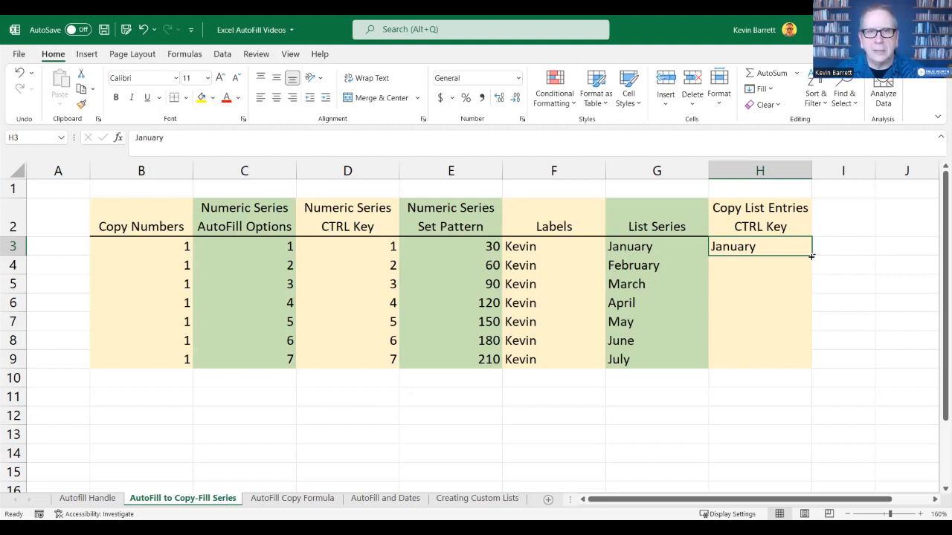
{"action": "left_click_drag", "start_coordinate": [811, 257], "coordinate": [813, 366]}
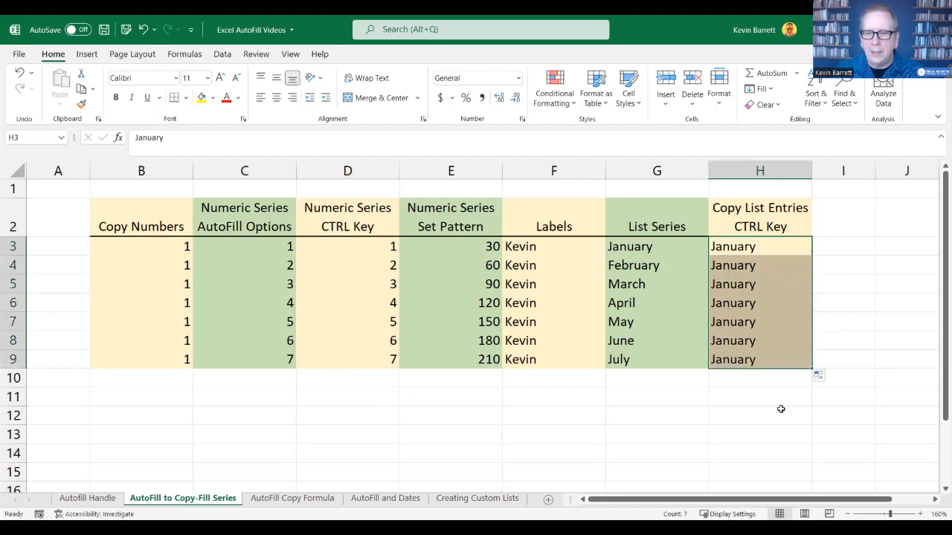